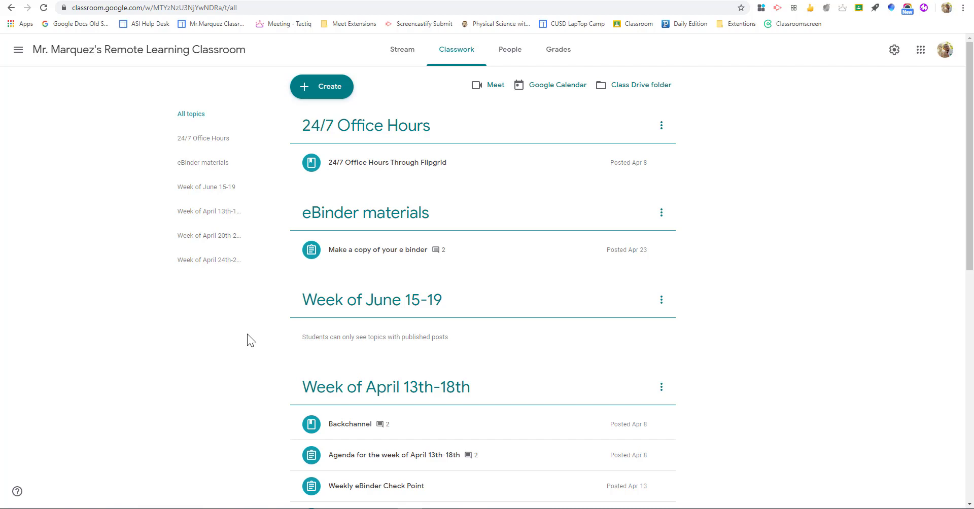
# Check the Department Shared Classroom's People list, then return to the Remote Learning Classroom
pyautogui.click(18, 50)
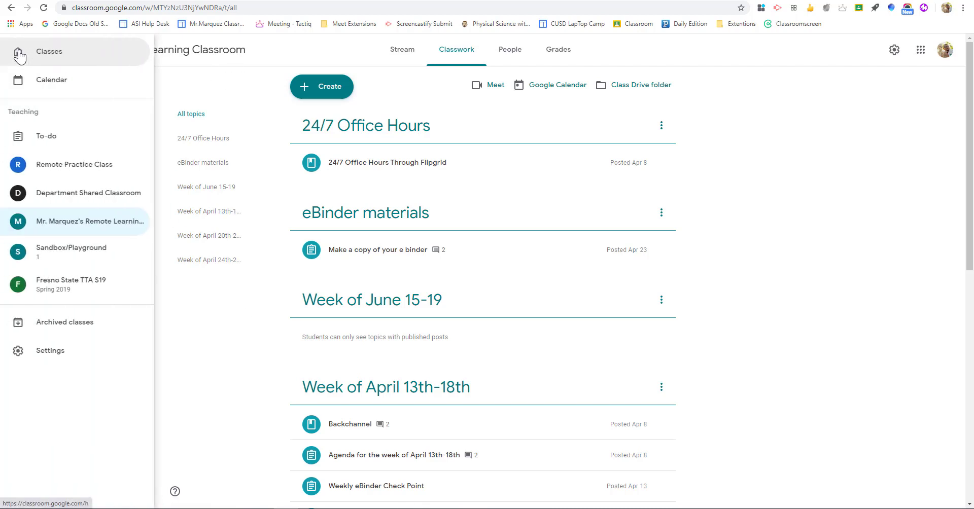
pyautogui.click(98, 193)
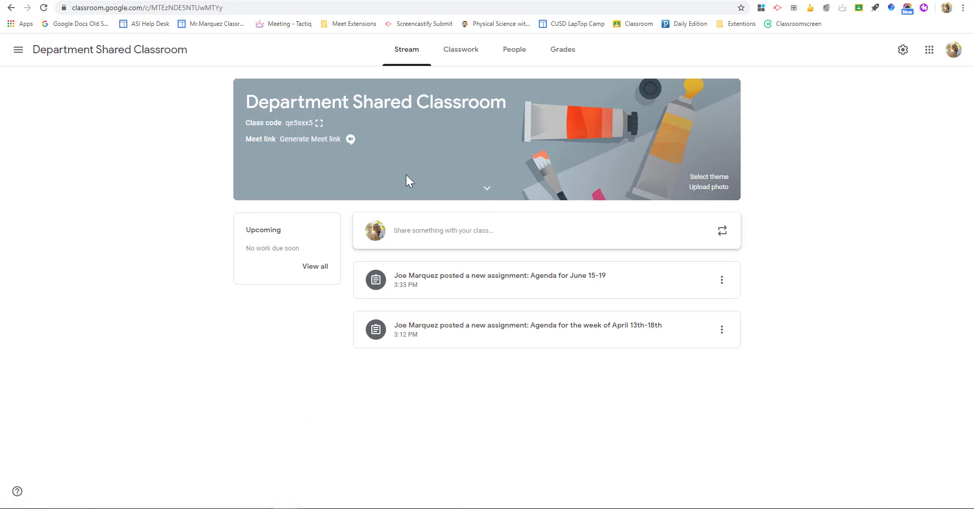
pyautogui.click(515, 57)
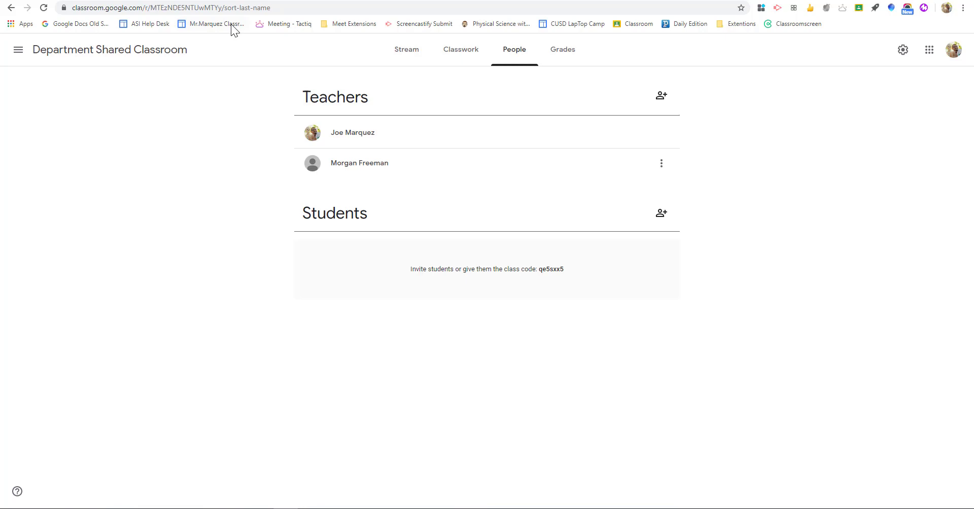
pyautogui.click(19, 50)
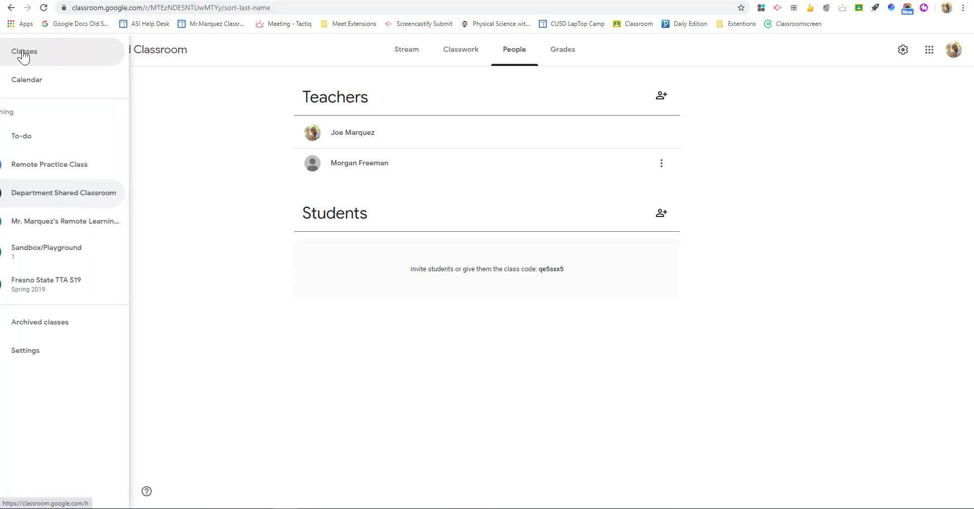
pyautogui.click(84, 223)
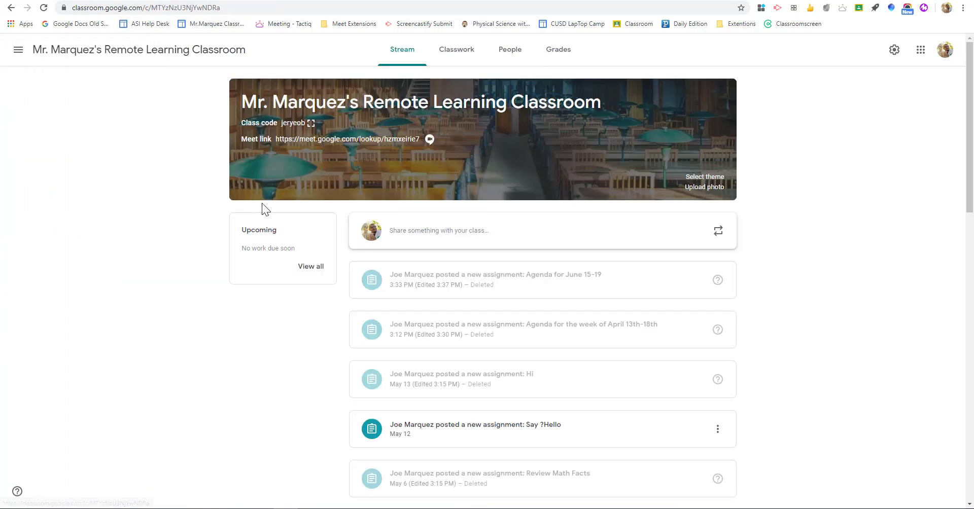
# Create assignment 'Agenda June 15-19' in Classwork and paste the weekly agenda as instructions
pyautogui.click(462, 61)
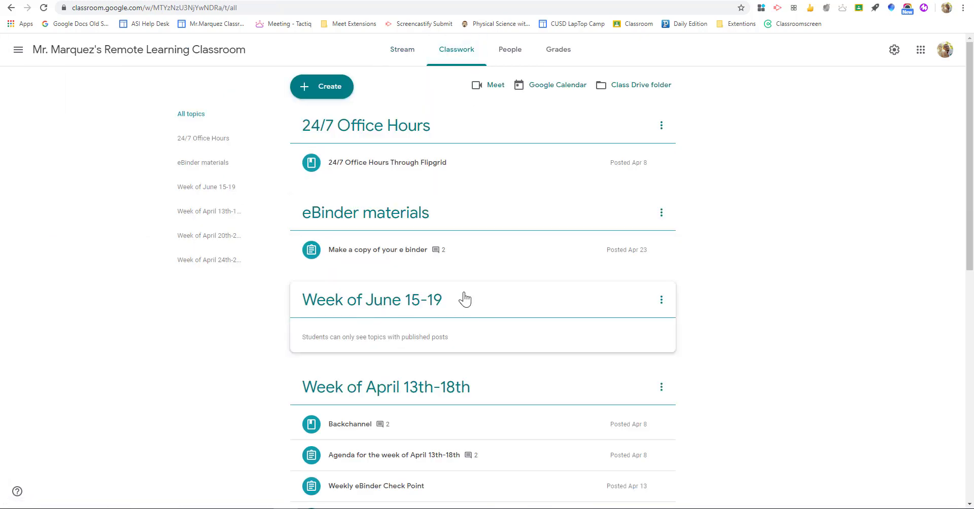
pyautogui.click(330, 94)
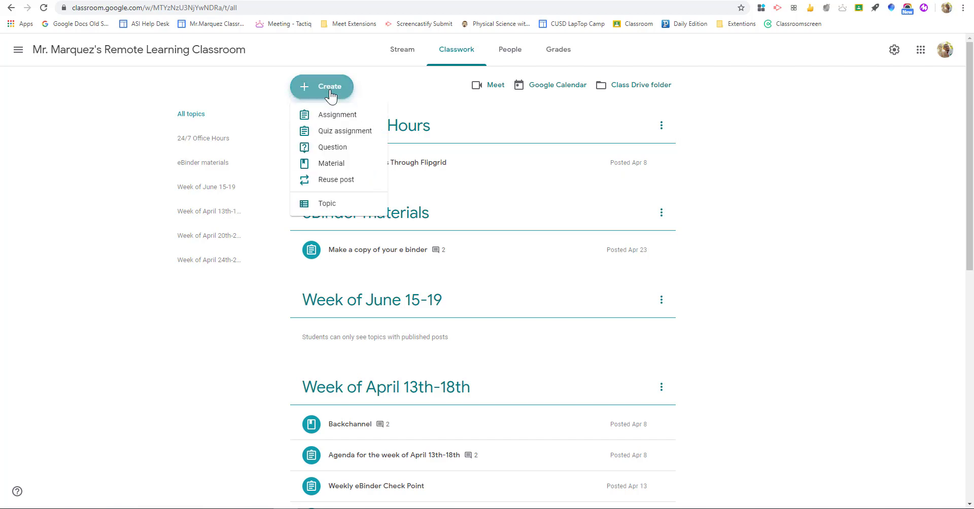
pyautogui.click(337, 114)
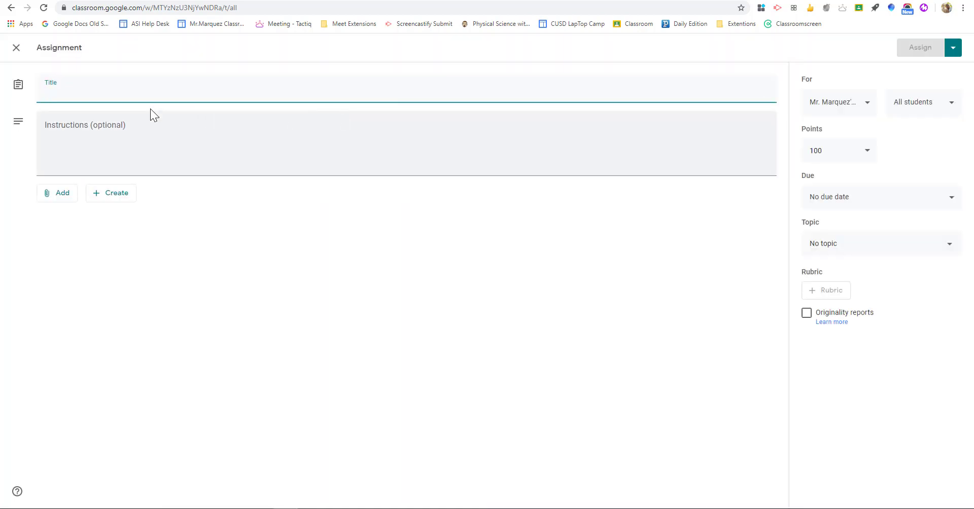
pyautogui.write('Agen')
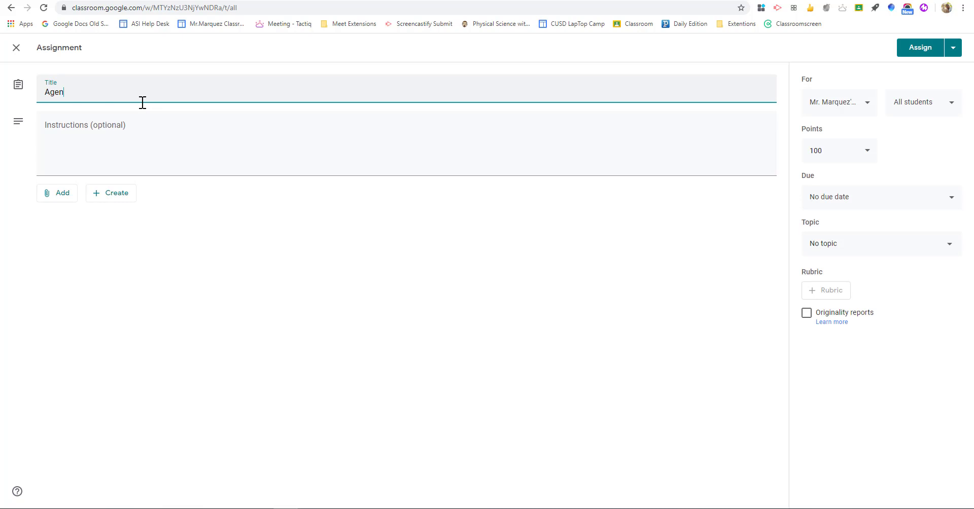
pyautogui.write('da June ')
pyautogui.write('15-19')
pyautogui.click(147, 123)
pyautogui.hotkey('ctrl', 'v')
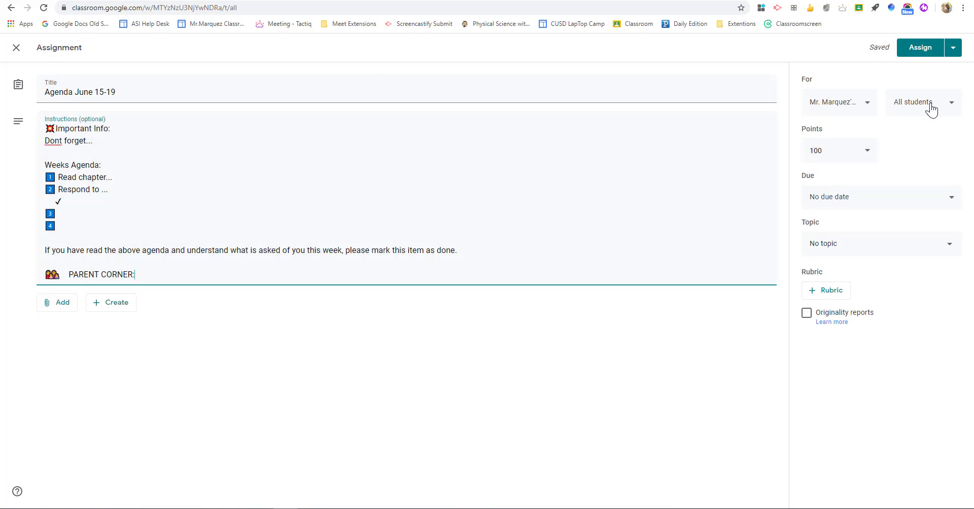
# File it under Week of June 15-19, add Department Shared Classroom, and assign
pyautogui.click(855, 248)
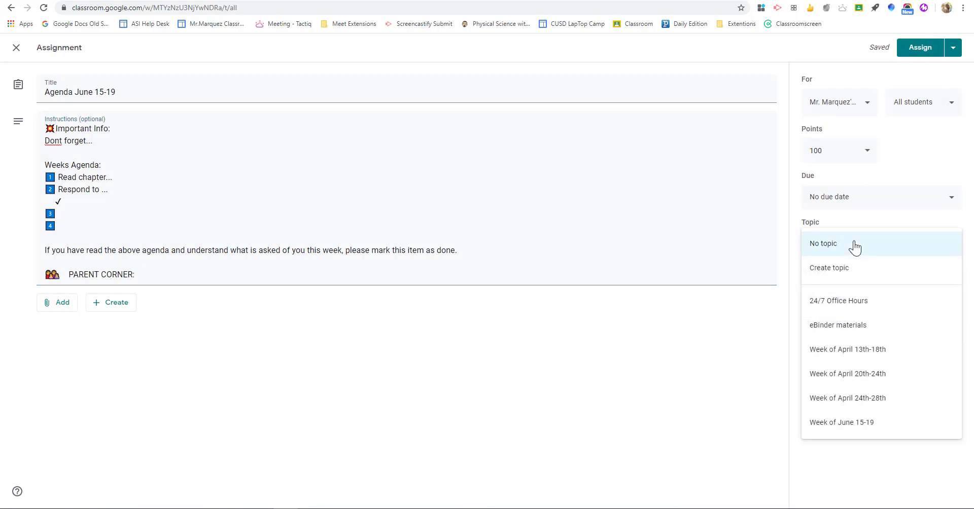
pyautogui.click(855, 428)
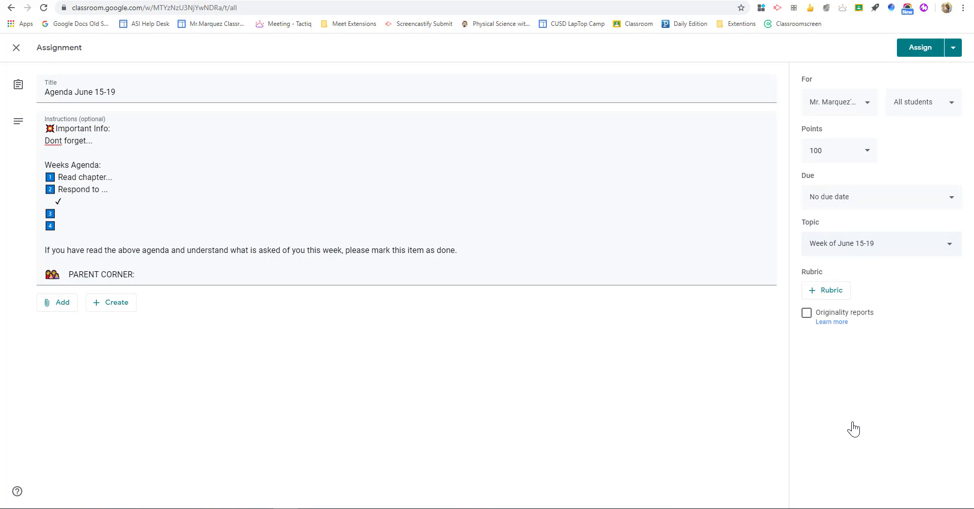
pyautogui.click(867, 113)
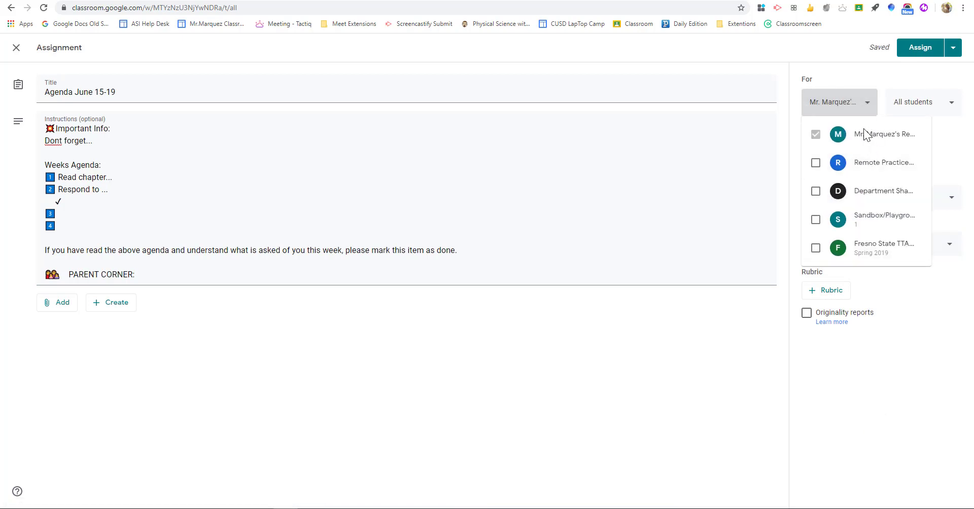
pyautogui.click(815, 192)
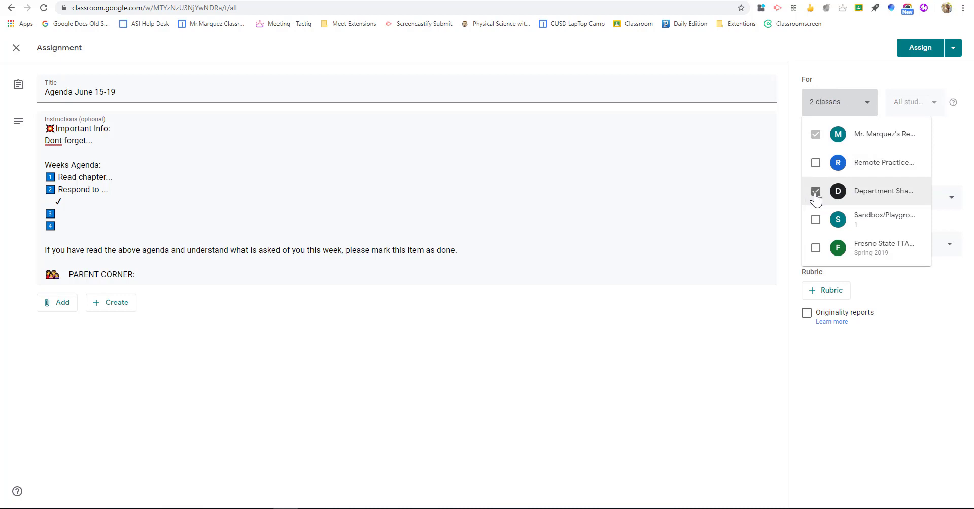
pyautogui.click(905, 315)
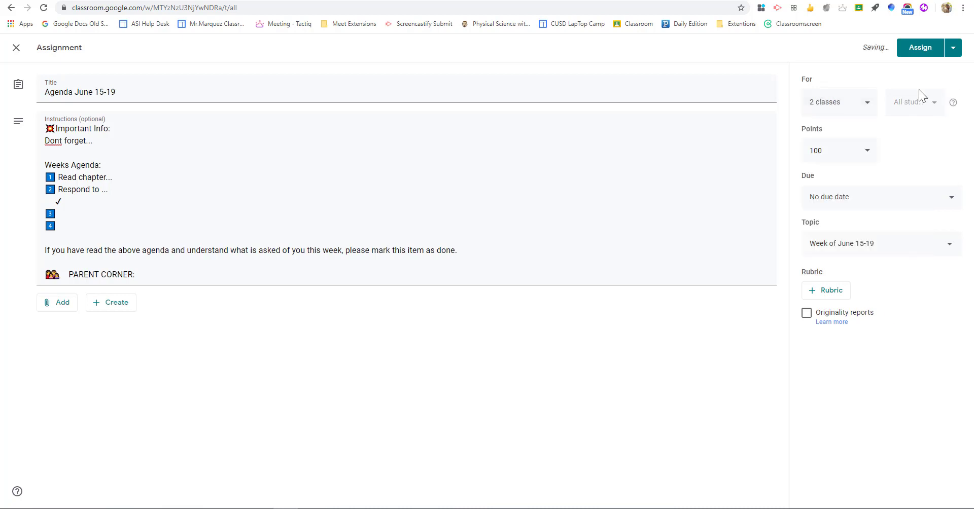
pyautogui.click(921, 59)
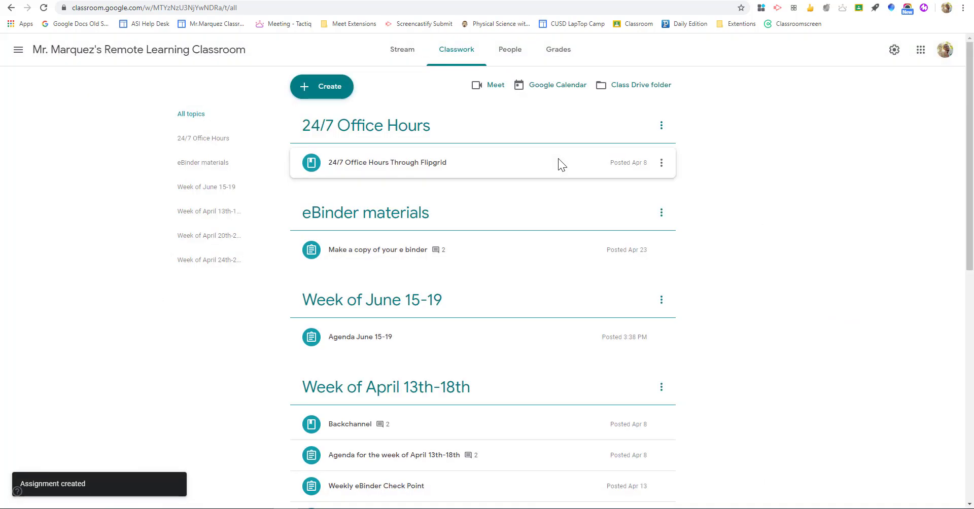
# Expand the newly posted Agenda June 15-19 item in the stream
pyautogui.click(405, 336)
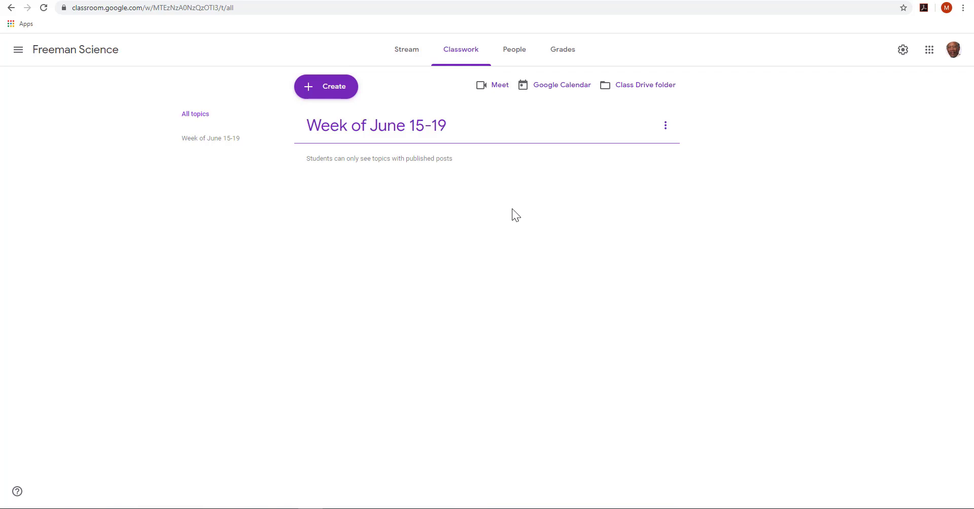
# Reuse Agenda June 15-19 from the Department Shared Classroom in Freeman Science
pyautogui.click(332, 94)
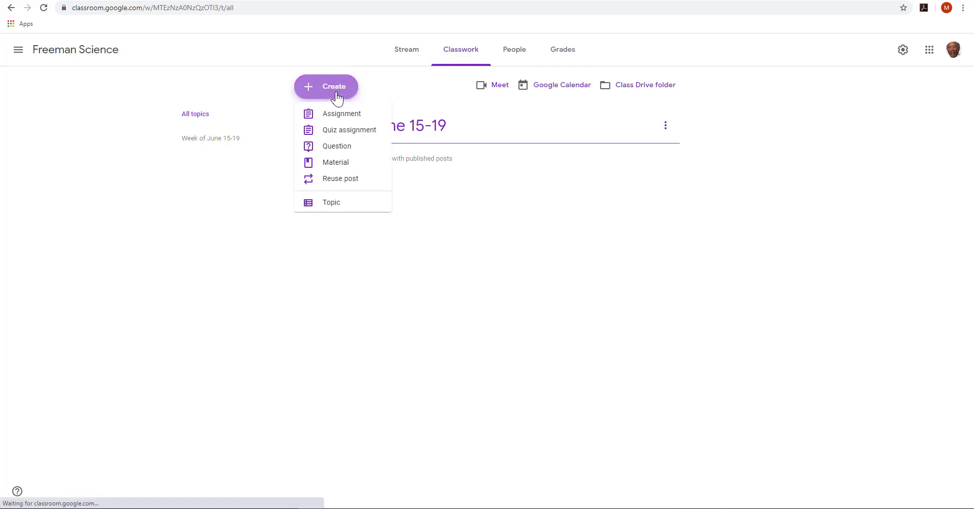
pyautogui.click(351, 185)
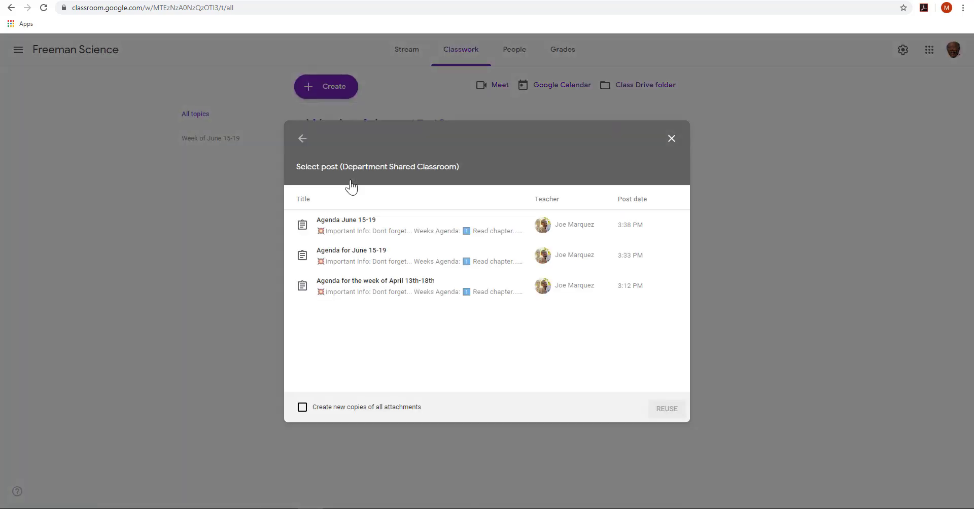
pyautogui.click(302, 138)
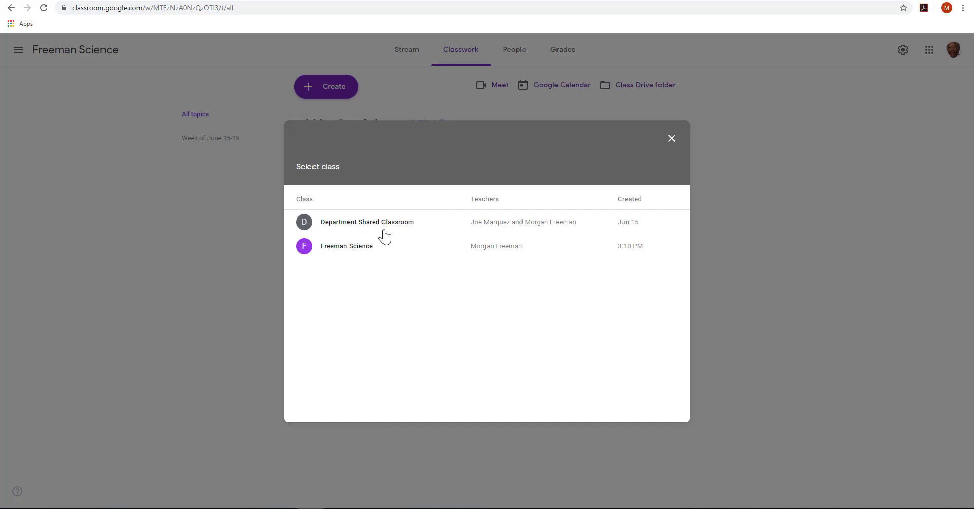
pyautogui.click(356, 229)
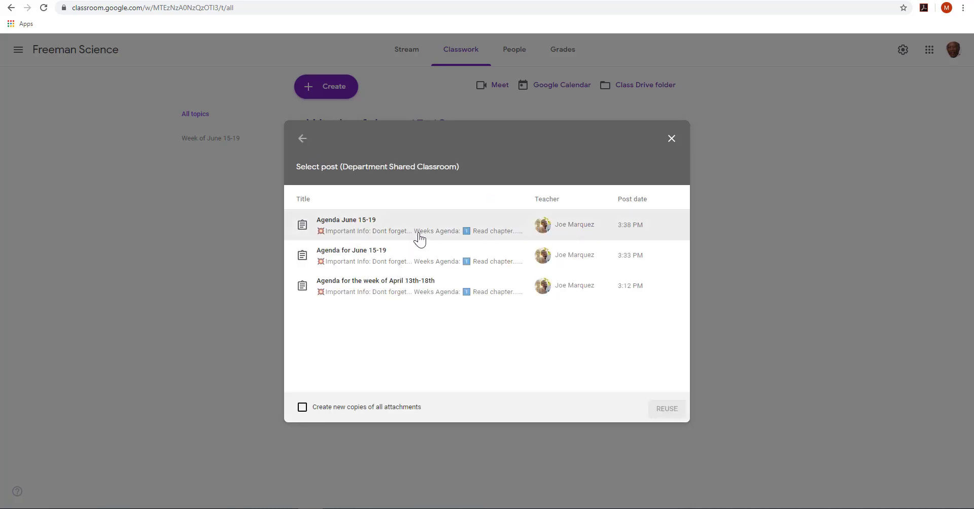
pyautogui.click(387, 231)
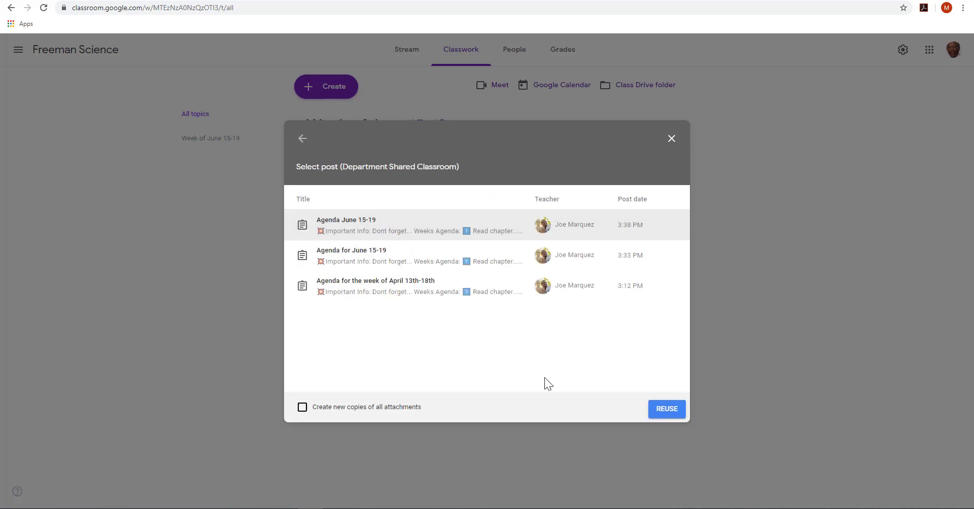
pyautogui.click(658, 410)
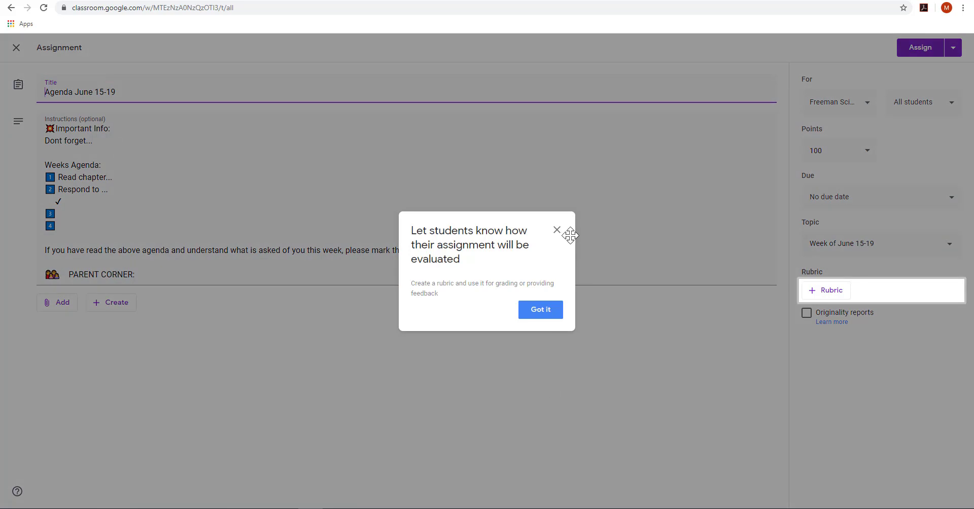
# Dismiss the rubric tip, keep topic Week of June 15-19, and assign to Freeman Science
pyautogui.click(557, 230)
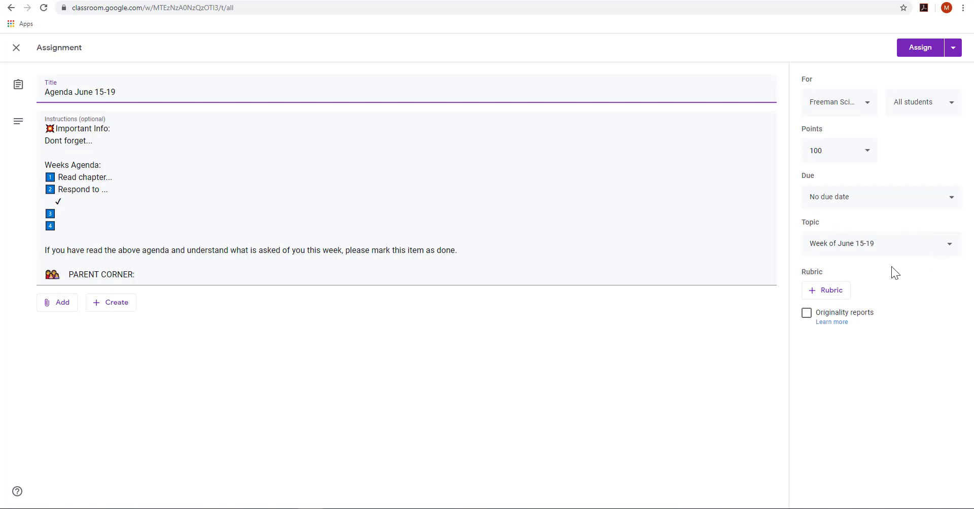
pyautogui.click(950, 251)
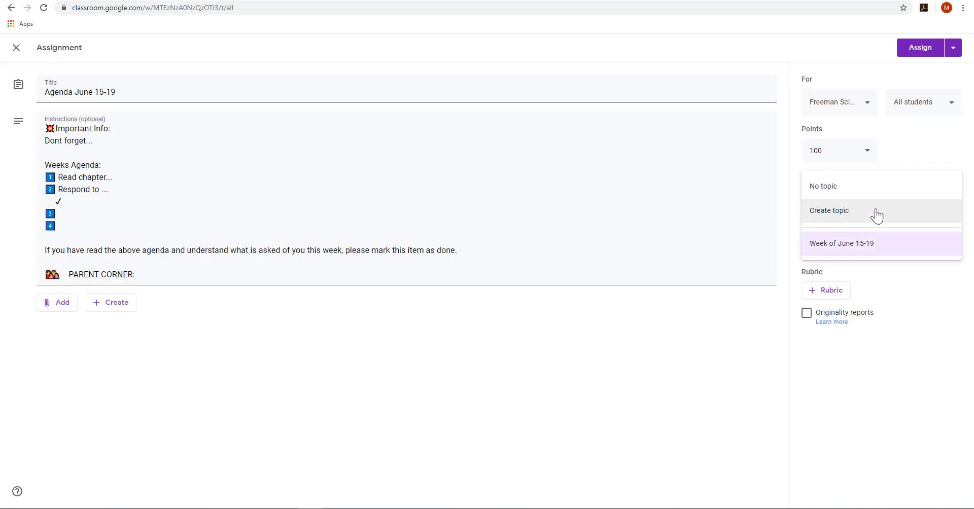
pyautogui.click(901, 353)
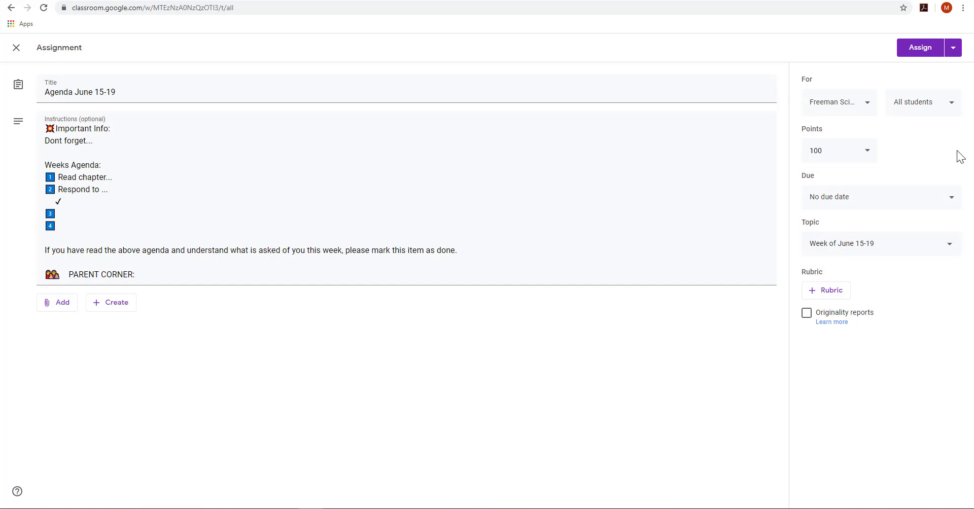
pyautogui.click(916, 56)
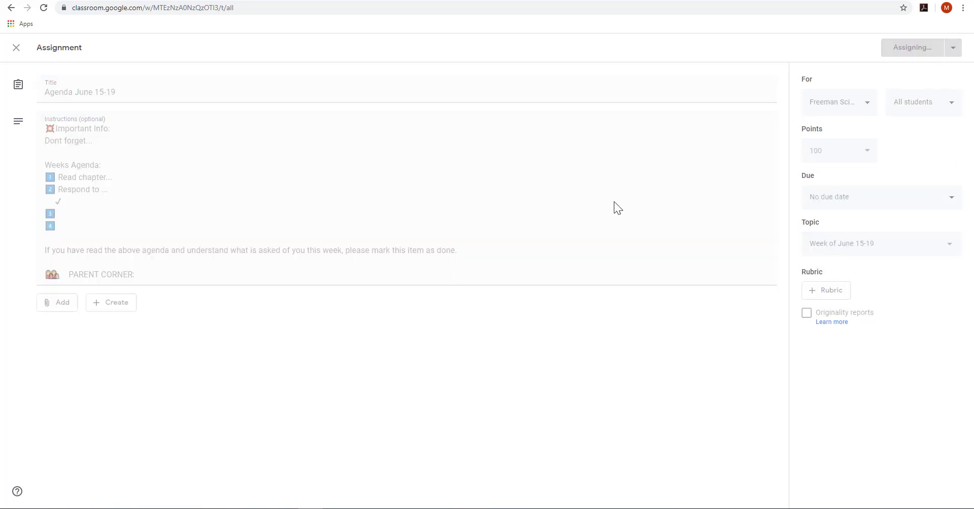